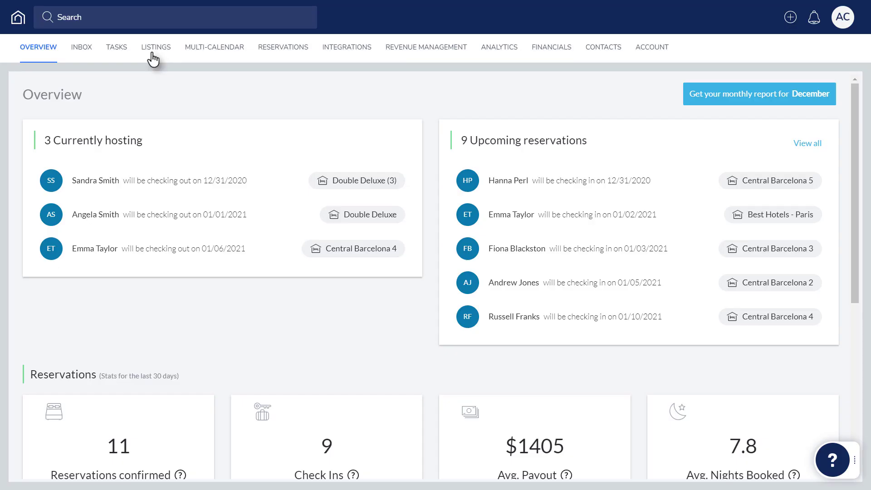
# Show the Active Listings view in the Listings table
pyautogui.click(152, 55)
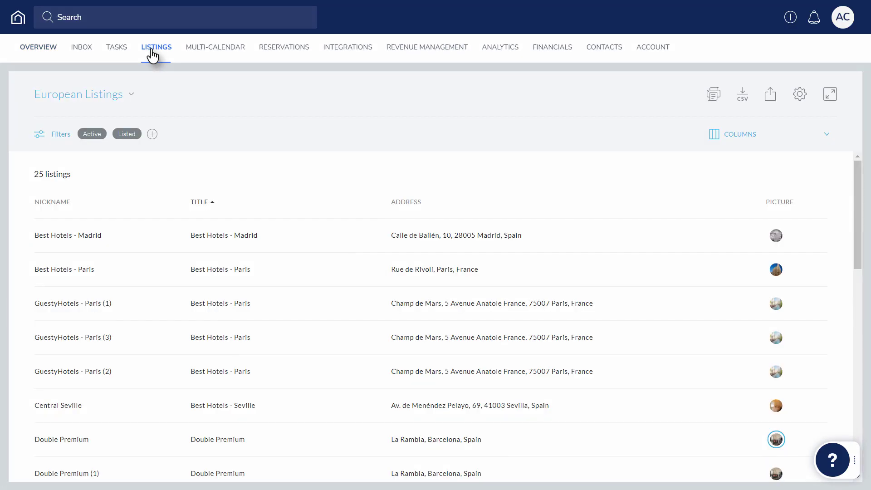
pyautogui.click(131, 96)
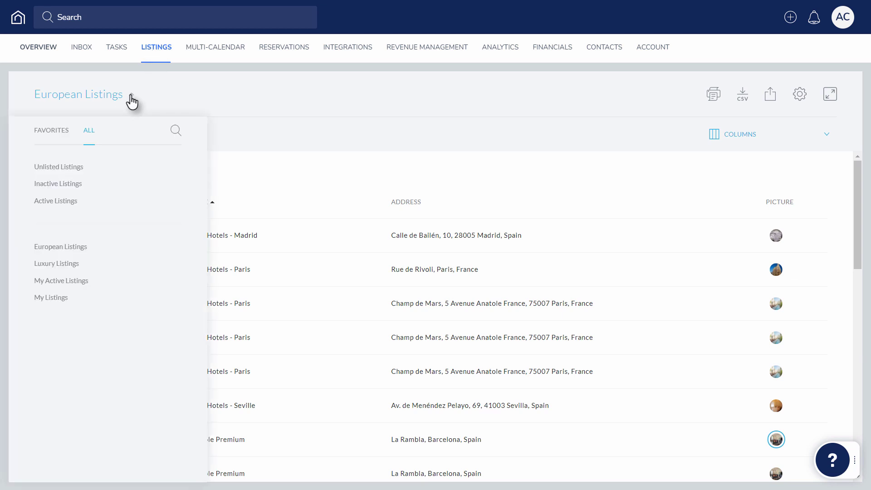
pyautogui.click(76, 202)
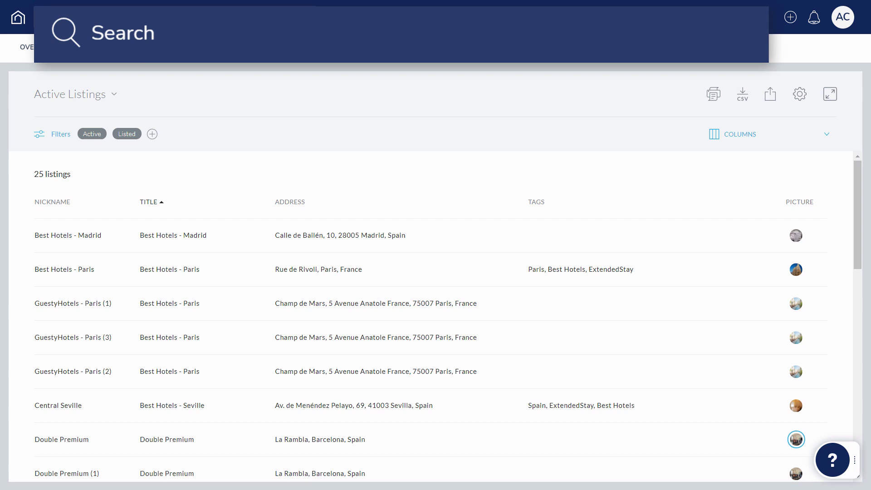
# Disable PMS Features in the Best Hotels - Paris listing settings and confirm
pyautogui.click(88, 276)
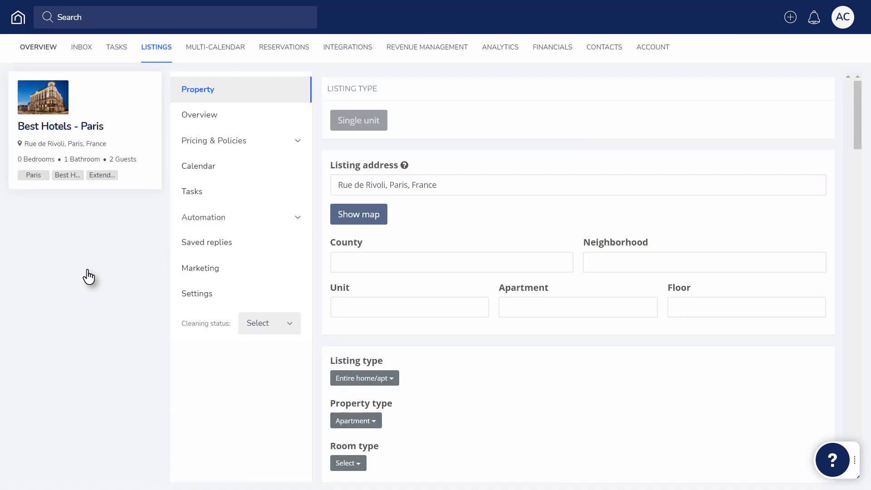
pyautogui.click(204, 294)
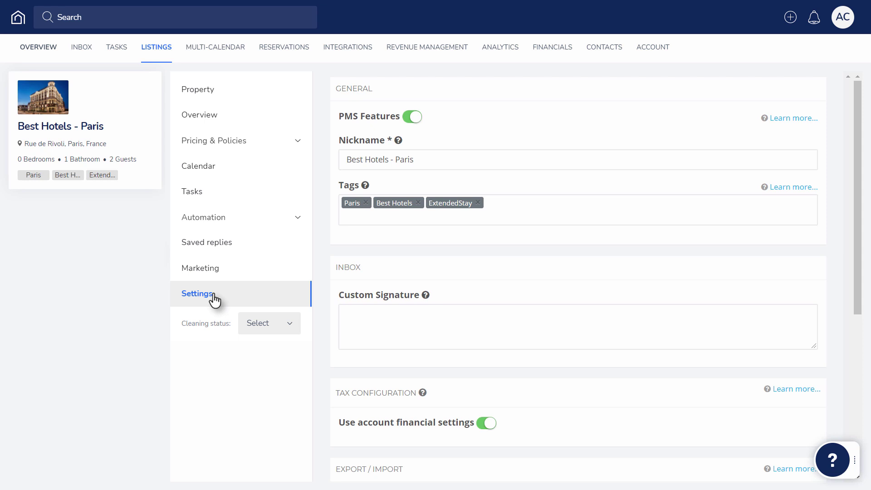
pyautogui.click(413, 117)
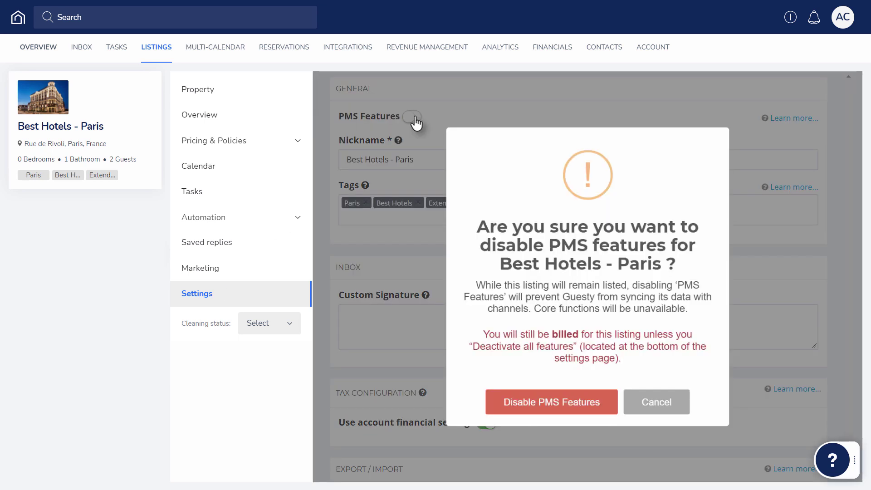
pyautogui.click(571, 402)
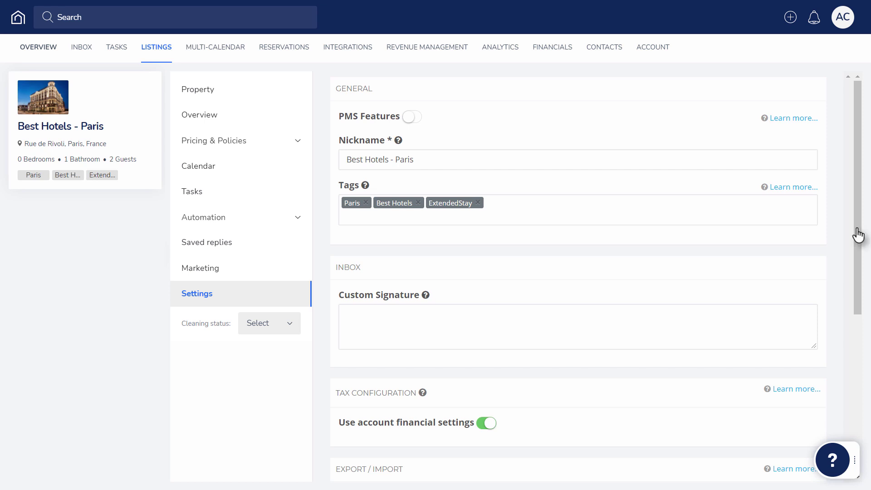
pyautogui.scroll(-5, 860, 293)
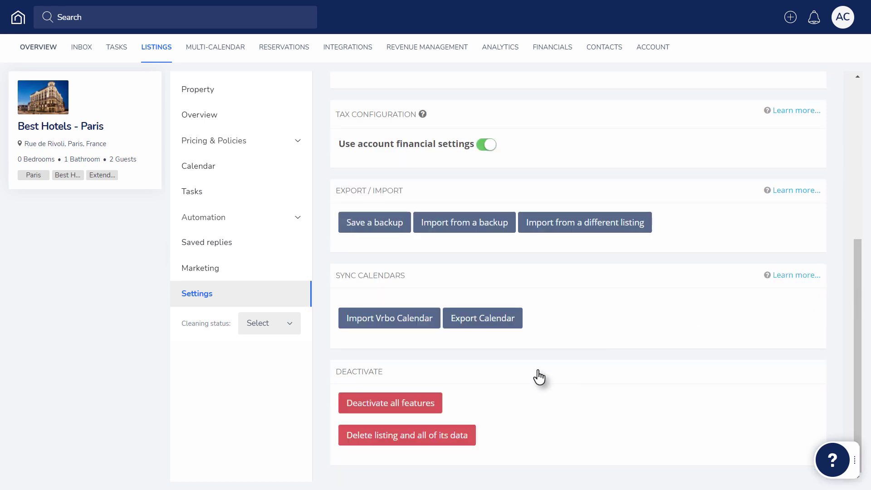
# Deactivate all features for Best Hotels - Paris and confirm
pyautogui.click(402, 411)
pyautogui.click(519, 364)
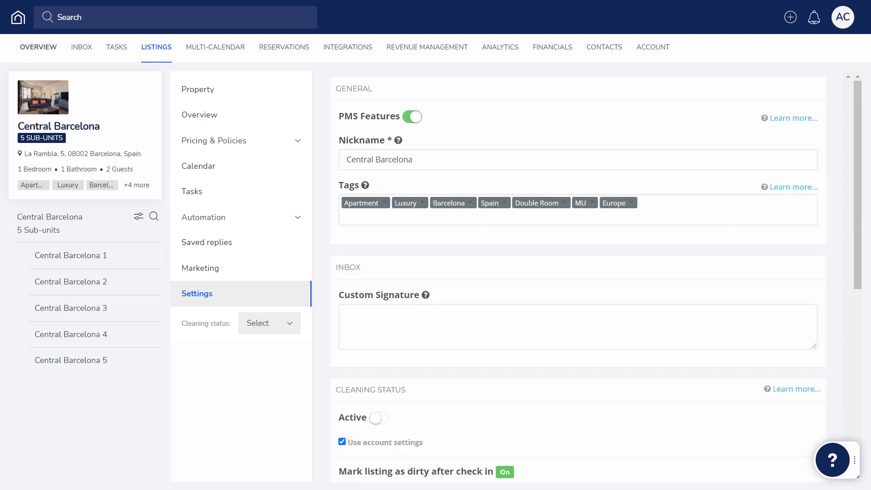
# Disable Central Barcelona's PMS Features, confirm, and apply to its five sub-units
pyautogui.click(413, 119)
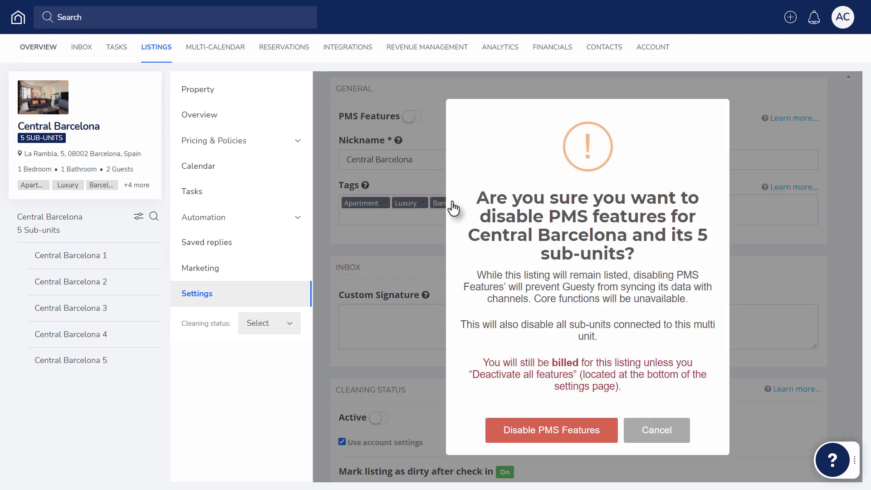
pyautogui.click(552, 435)
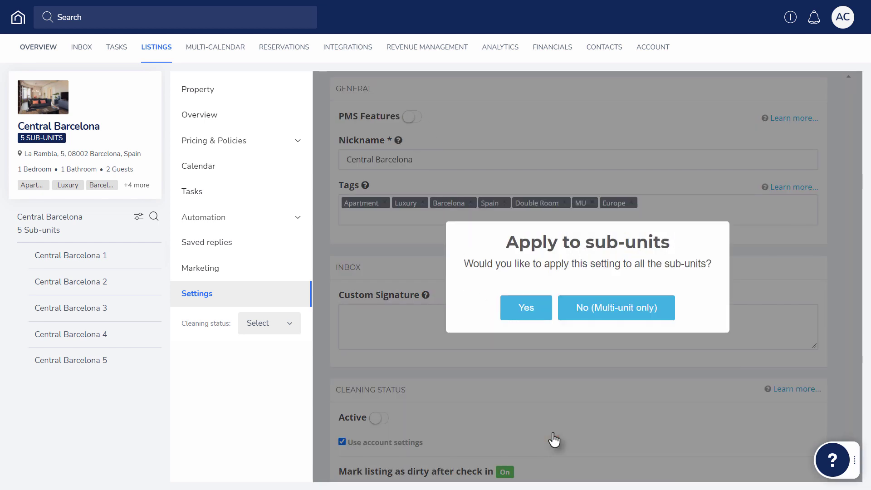
pyautogui.click(534, 316)
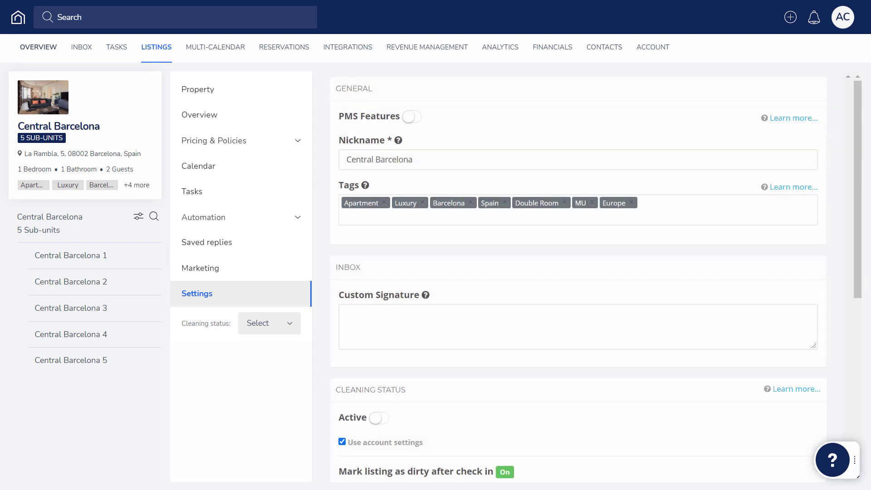
# Open Central Barcelona 5 from the sub-unit list and view its Settings page
pyautogui.click(79, 366)
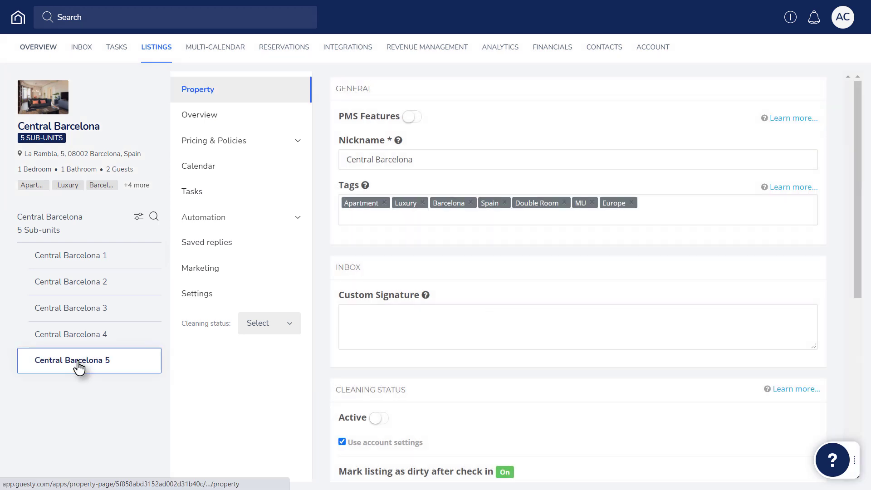
pyautogui.click(204, 300)
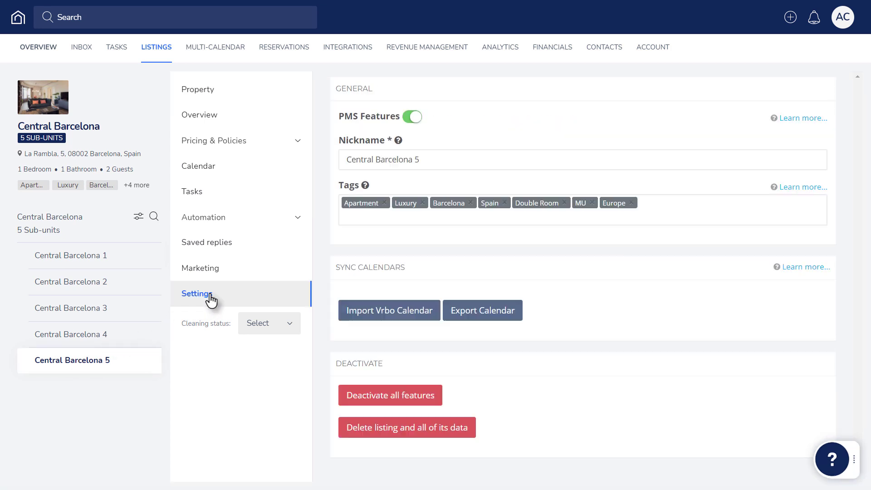